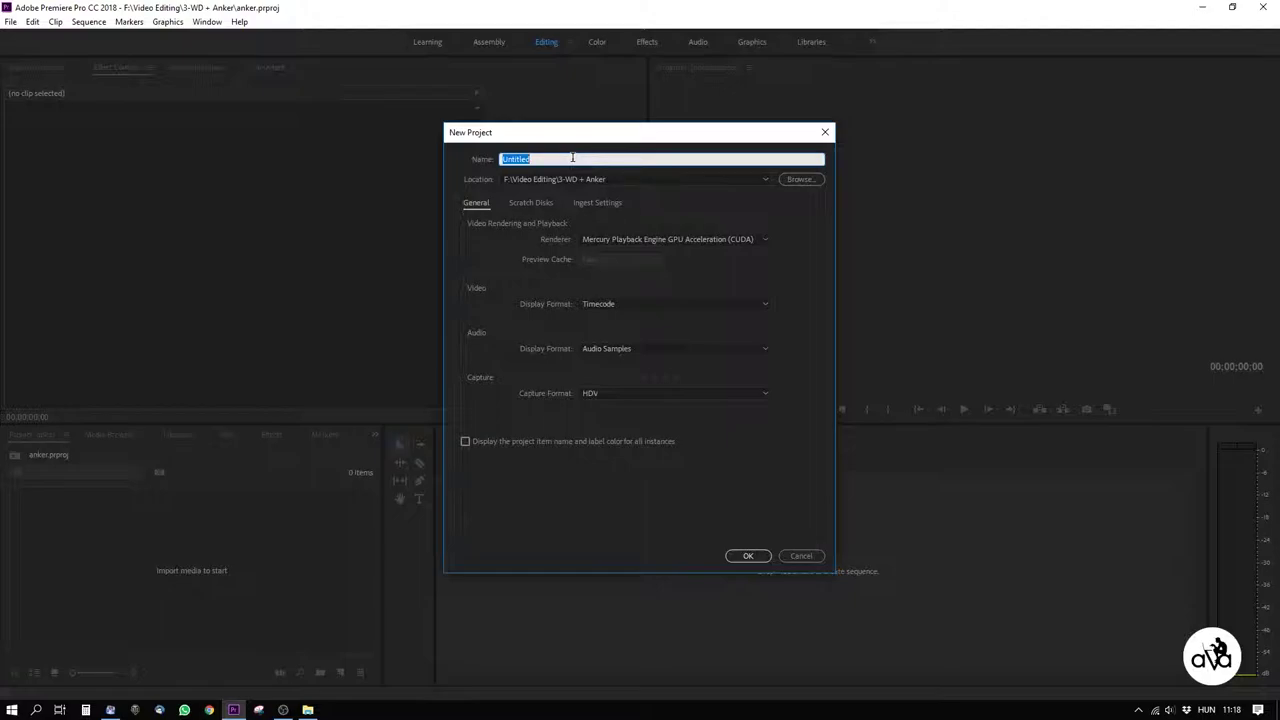
# Name the new project 'wd', keep the Mercury GPU Acceleration (CUDA) renderer, and create it.
pyautogui.write('wd')
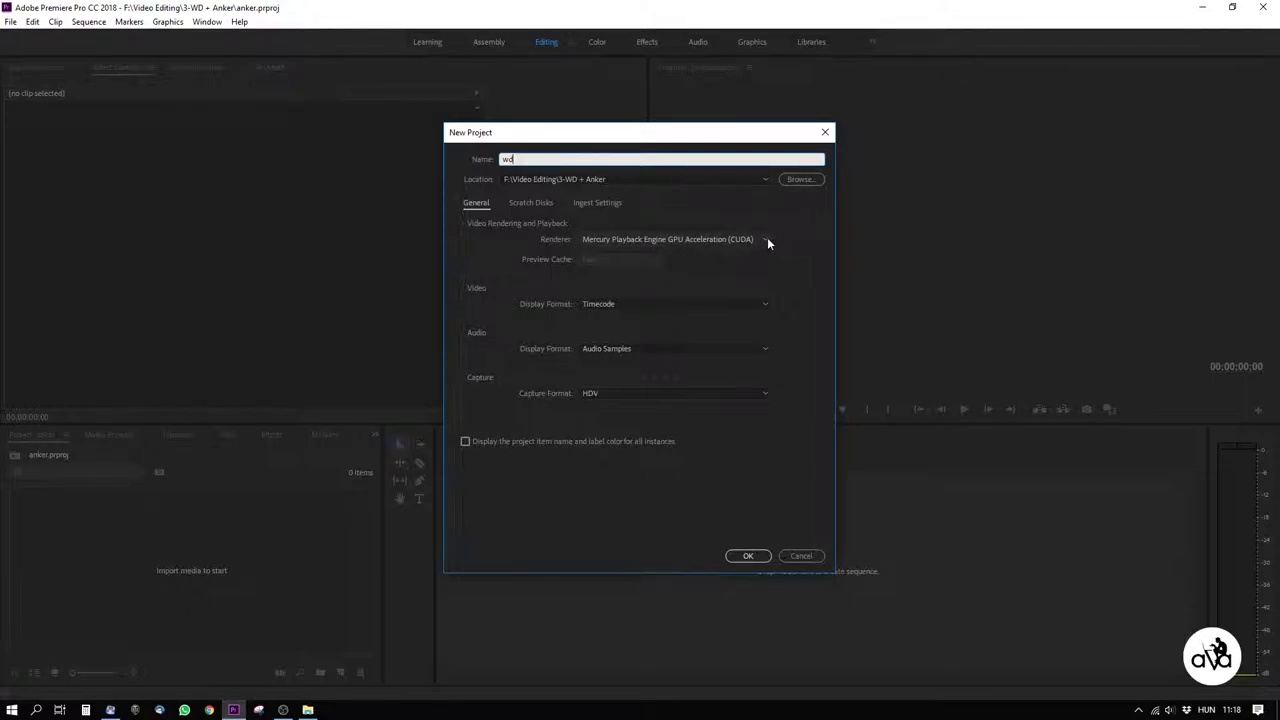
pyautogui.click(767, 239)
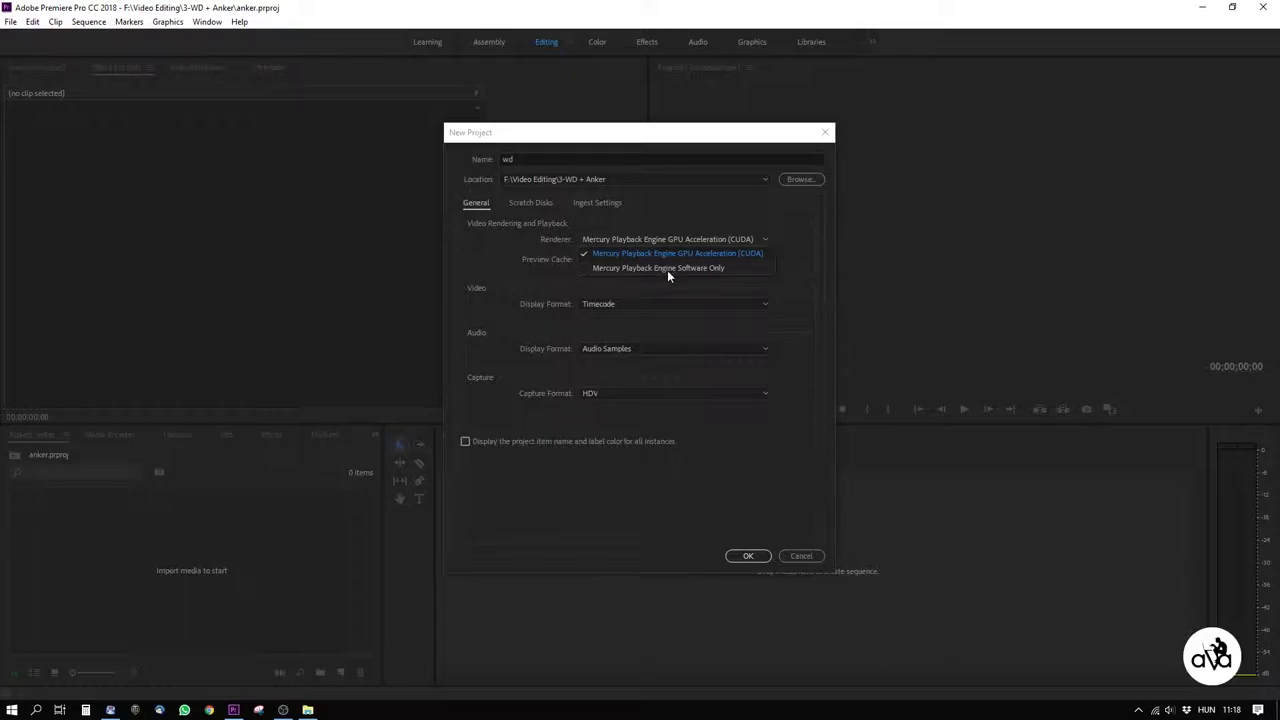
pyautogui.click(782, 252)
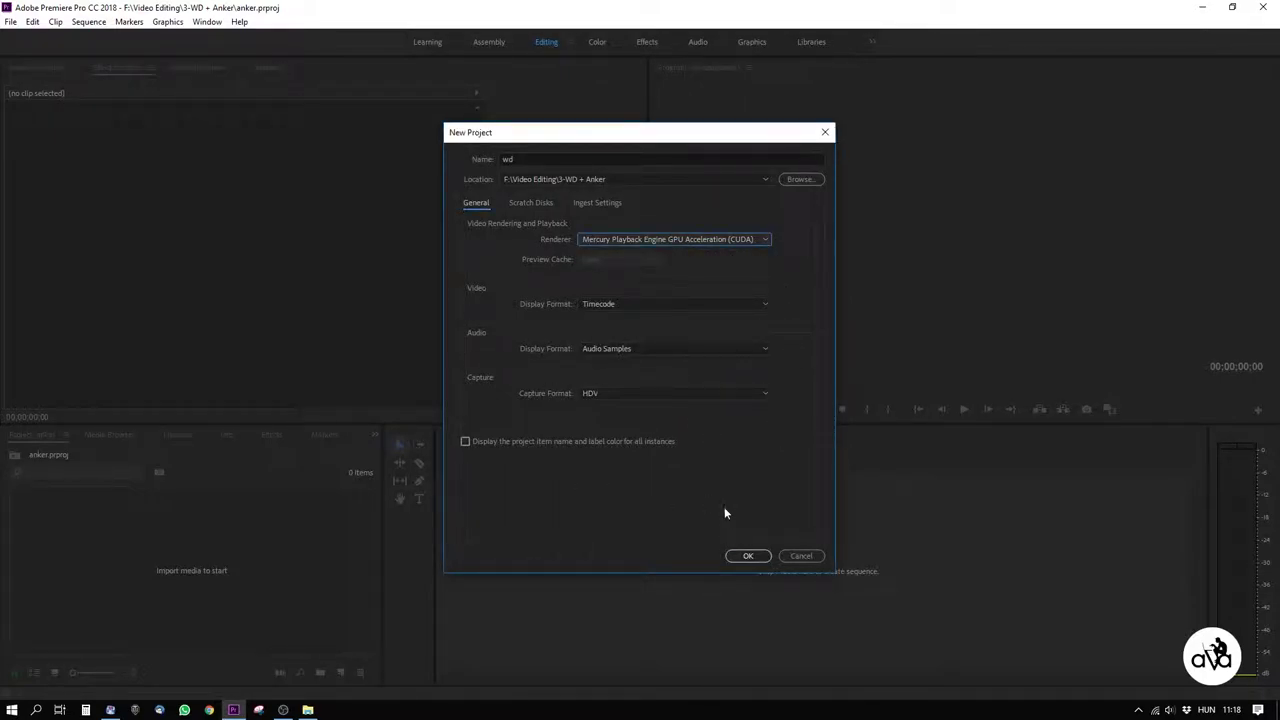
pyautogui.click(748, 558)
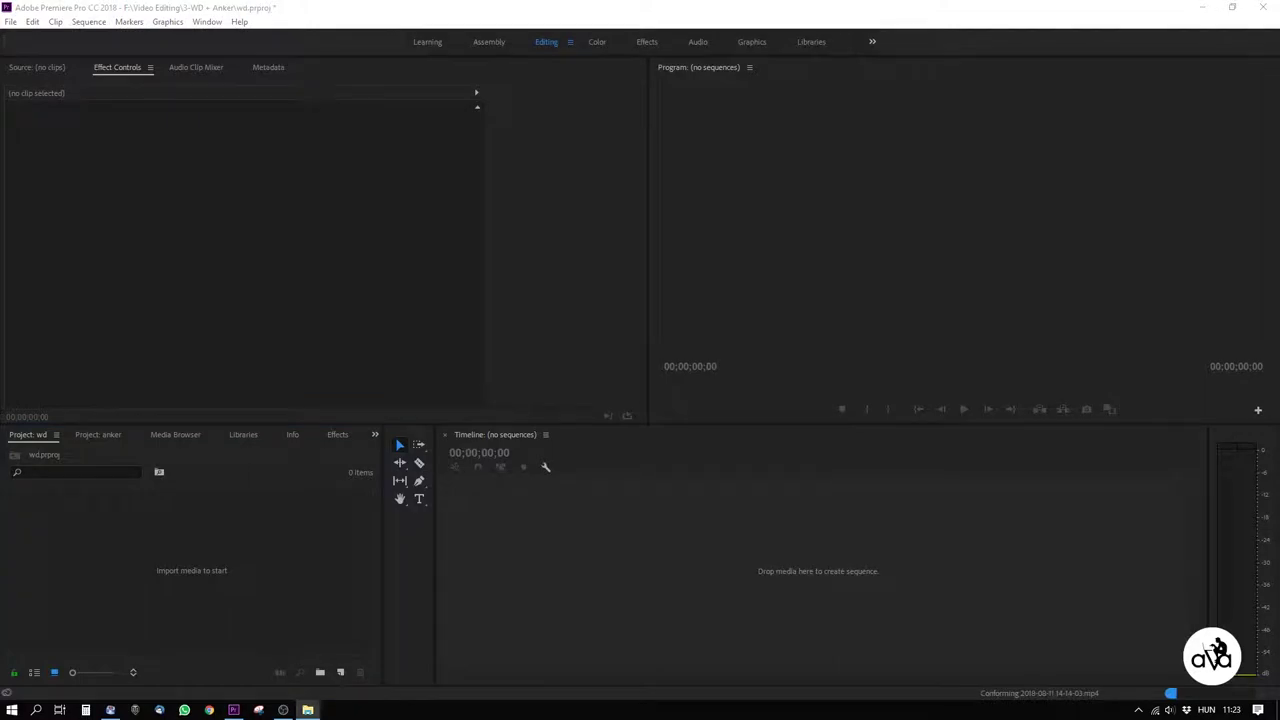
# Drag the ten camera and ZOOM media files from File Explorer into the Project panel.
pyautogui.moveTo(200, 500); pyautogui.dragTo(249, 577)
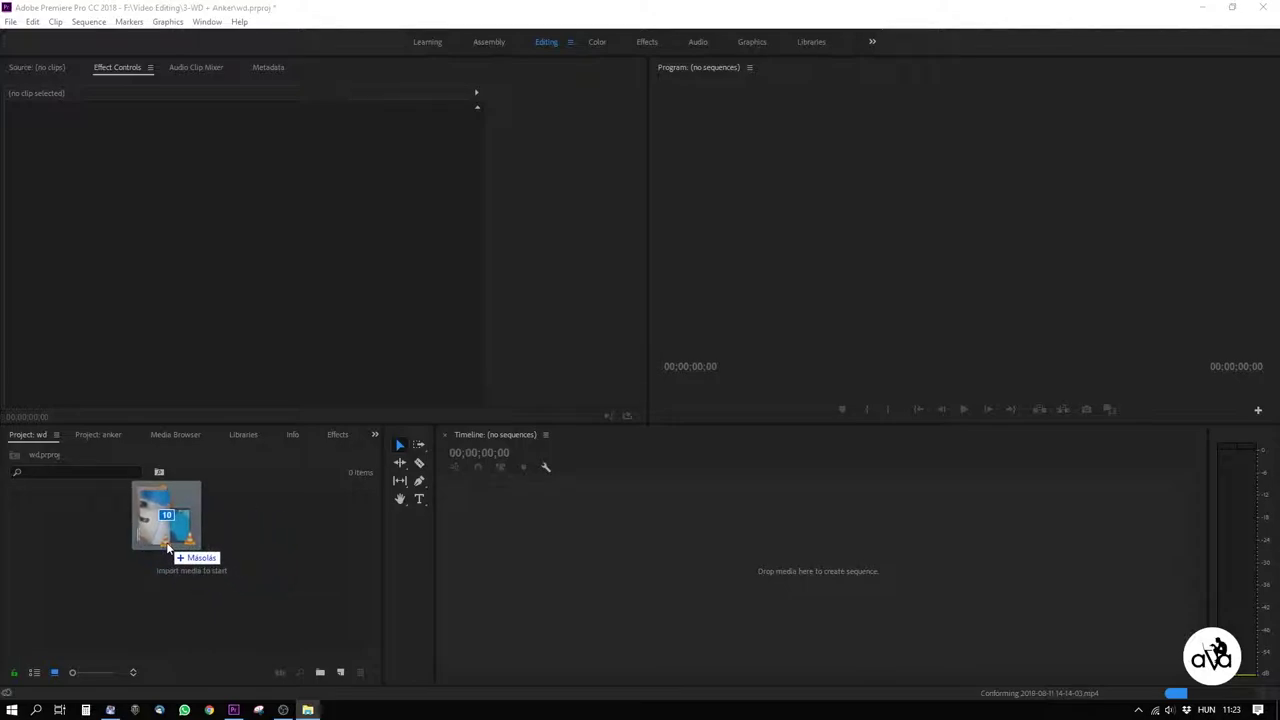
pyautogui.moveTo(249, 577); pyautogui.dragTo(172, 566)
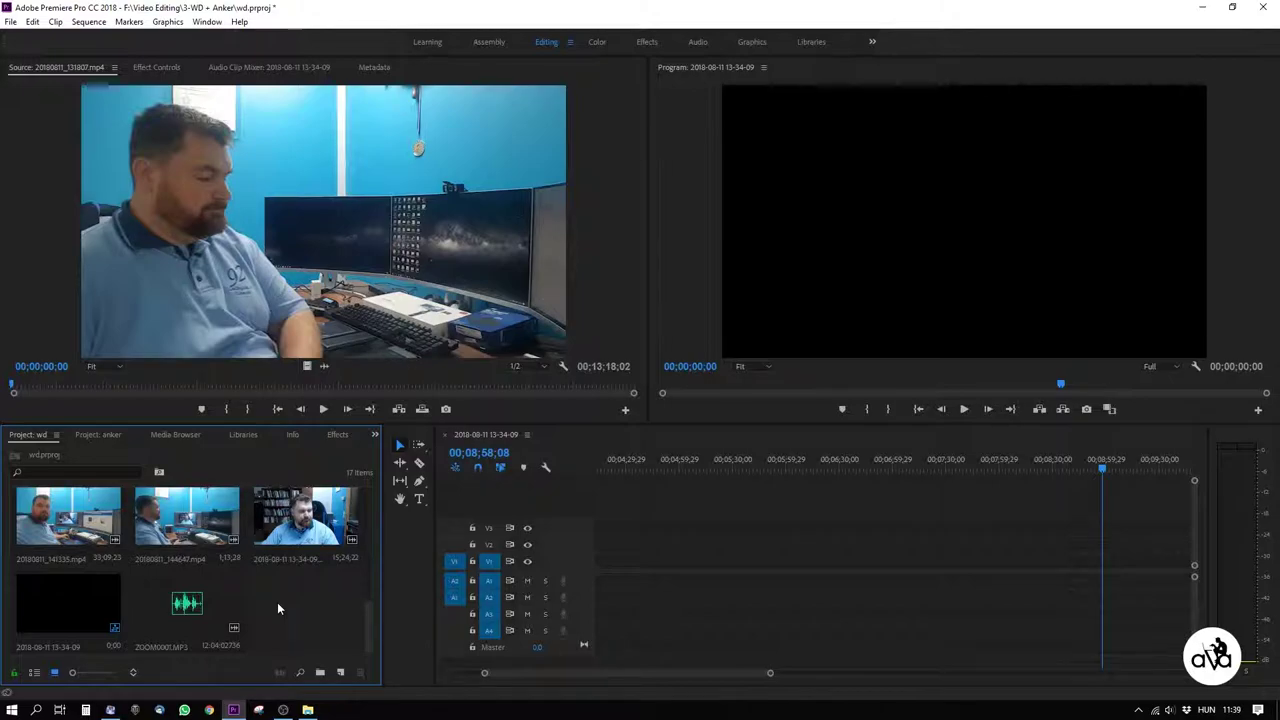
# Merge 20180811_131807.mp4 with ZOOM0001.MP3 using Audio sync via Merge Clips.
pyautogui.click(186, 607)
pyautogui.scroll(2, 297, 611)
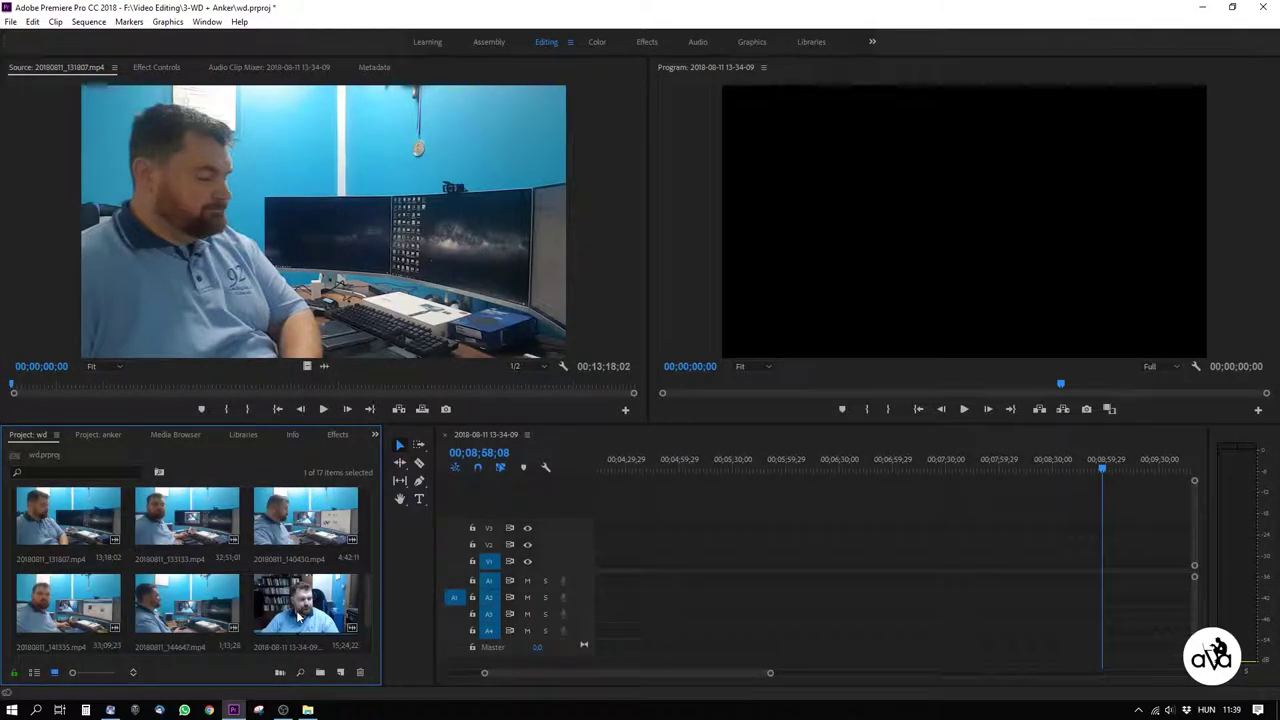
pyautogui.scroll(2, 297, 617)
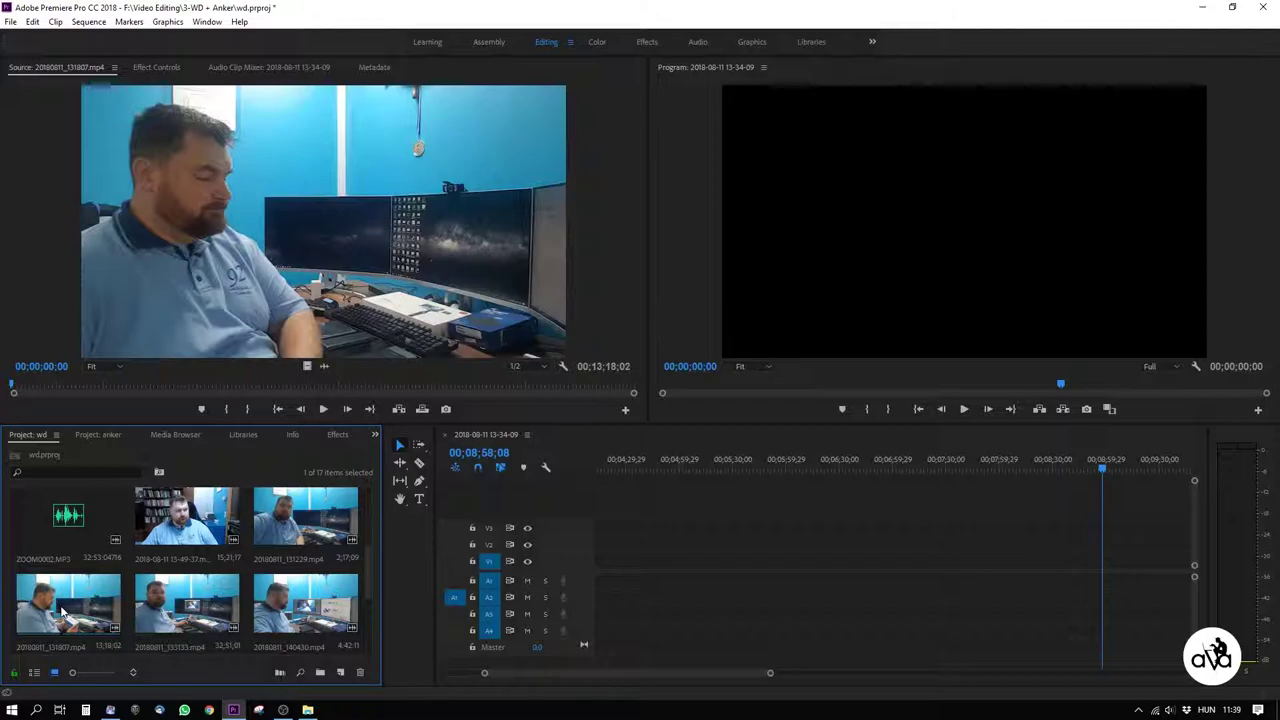
pyautogui.keyDown('ctrl'); pyautogui.click(62, 610); pyautogui.keyUp('ctrl')
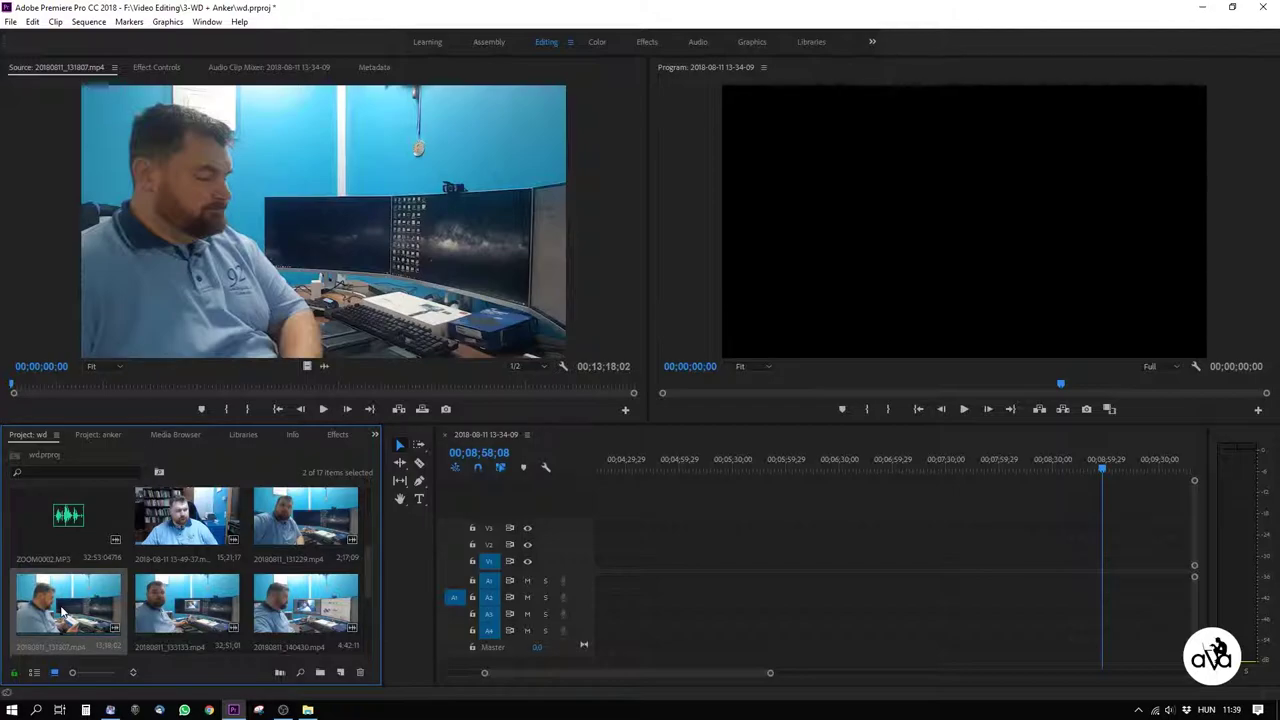
pyautogui.scroll(-3, 62, 610)
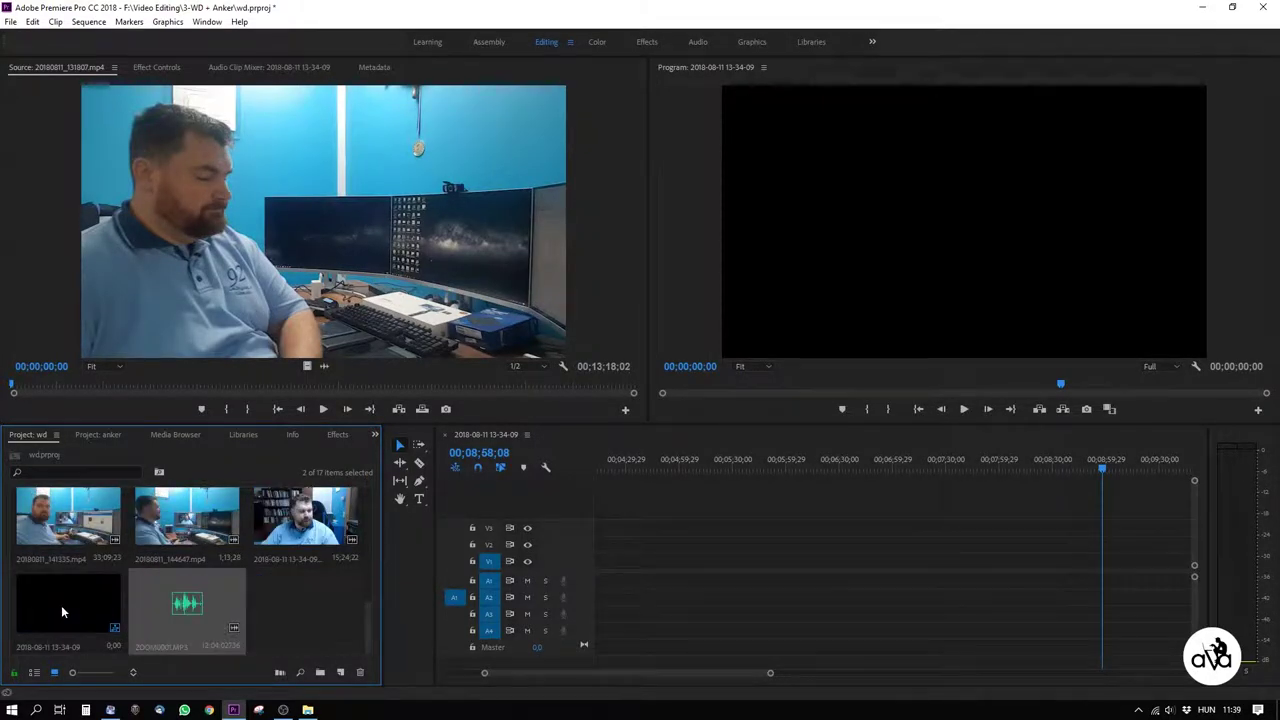
pyautogui.scroll(1, 62, 610)
pyautogui.scroll(-1, 62, 610)
pyautogui.rightClick(178, 608)
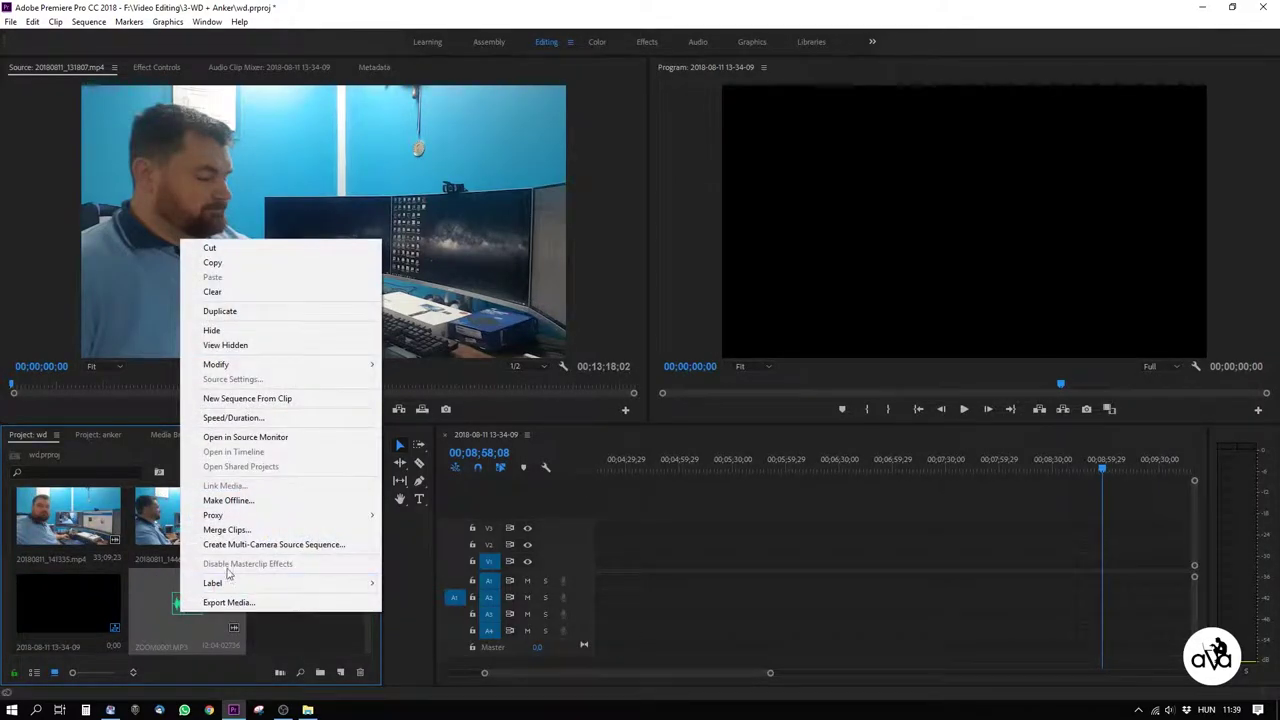
pyautogui.click(257, 530)
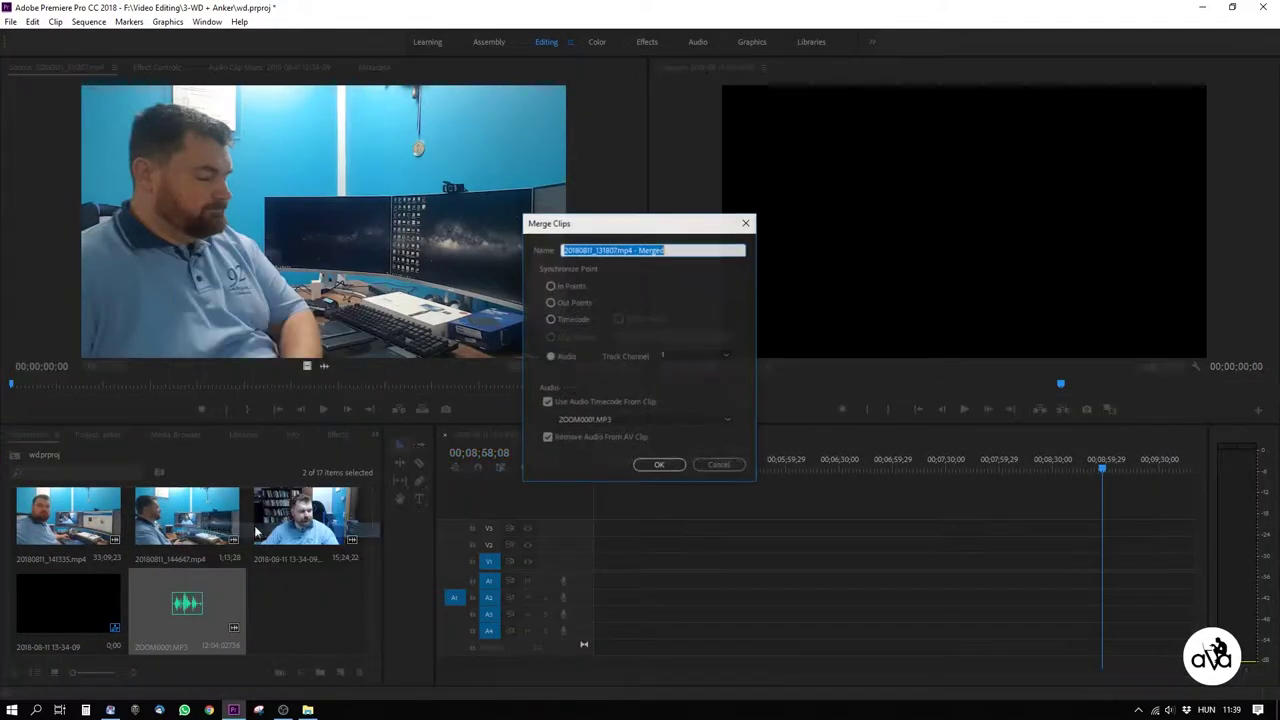
pyautogui.click(659, 467)
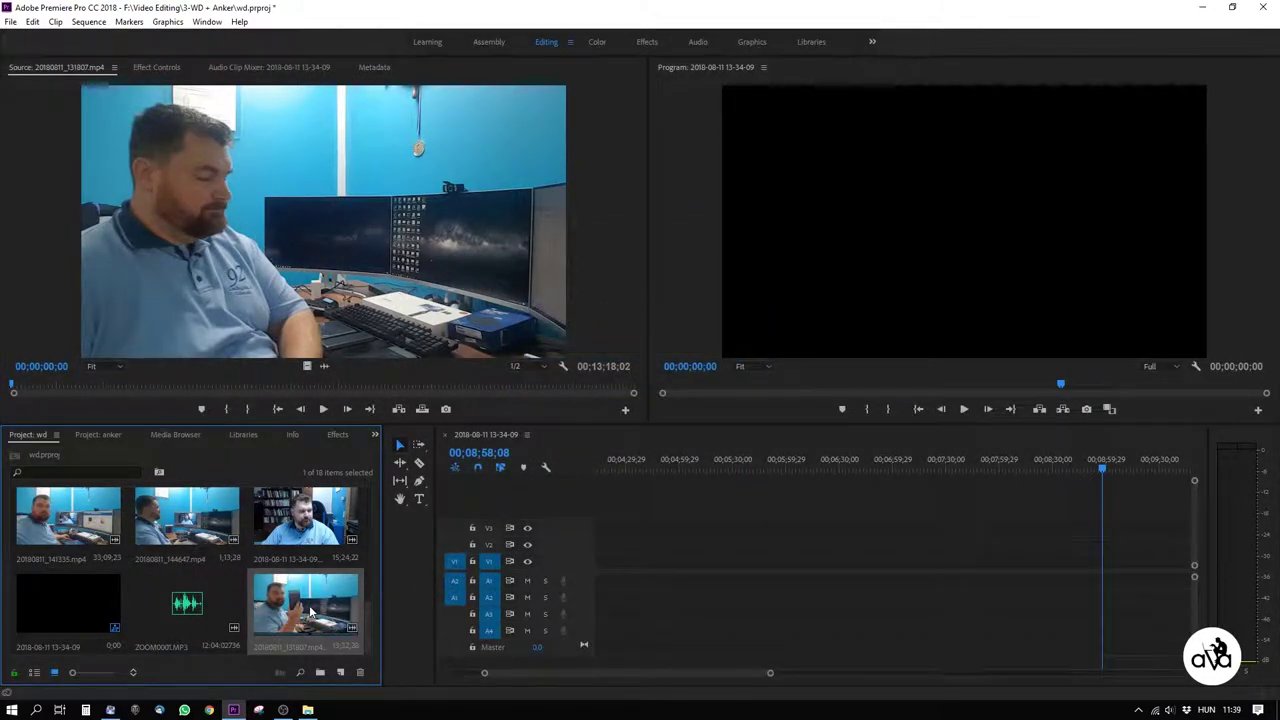
pyautogui.moveTo(310, 610); pyautogui.dragTo(600, 587)
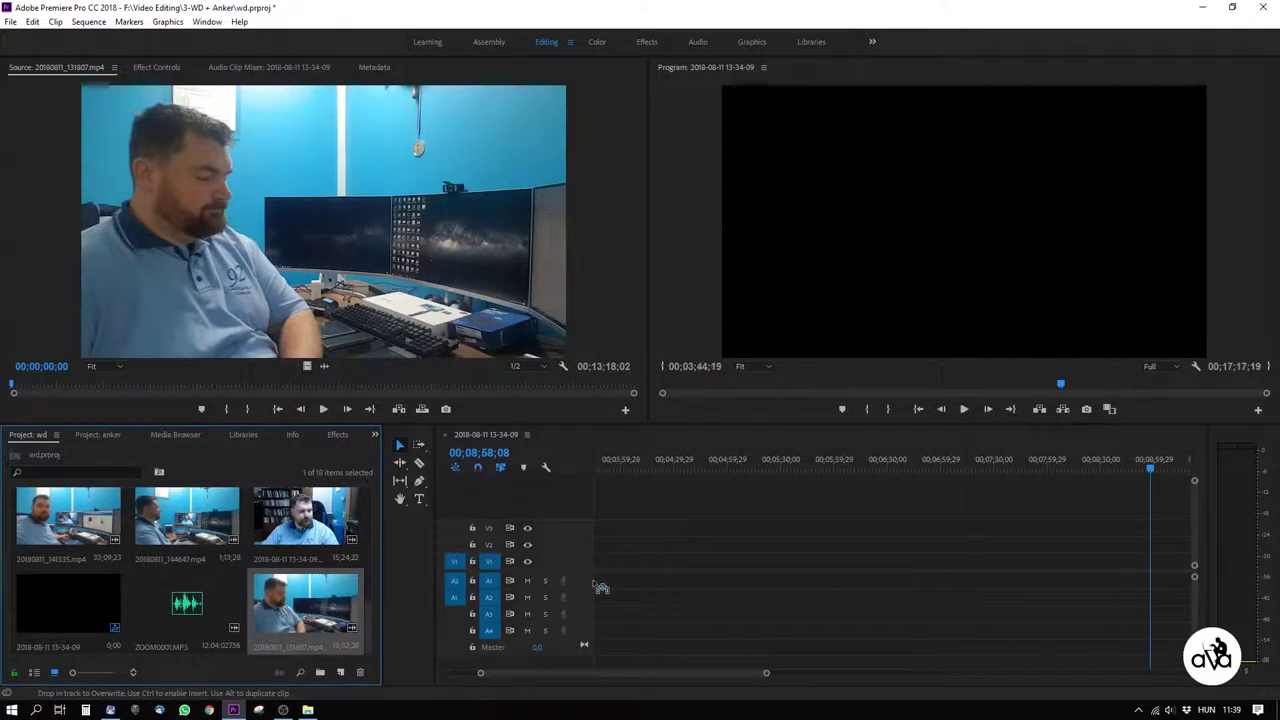
pyautogui.click(750, 381)
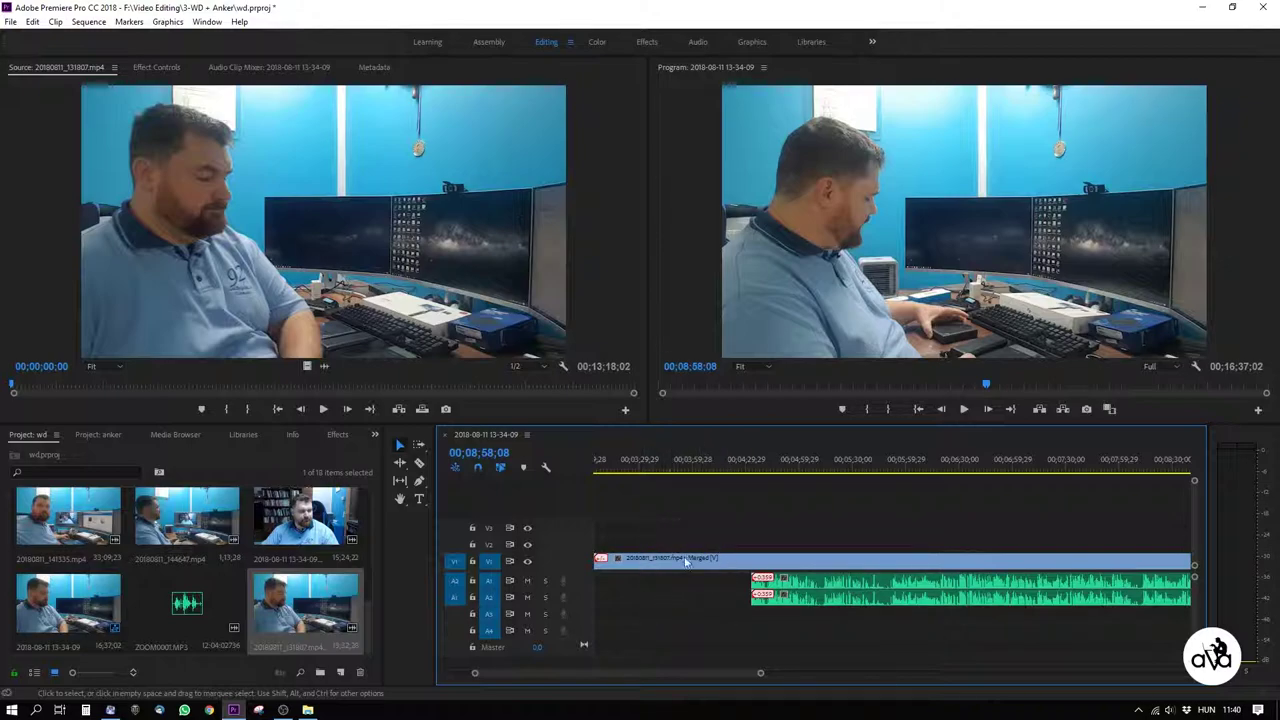
pyautogui.scroll(-1, 727, 669)
pyautogui.moveTo(726, 670); pyautogui.dragTo(819, 670)
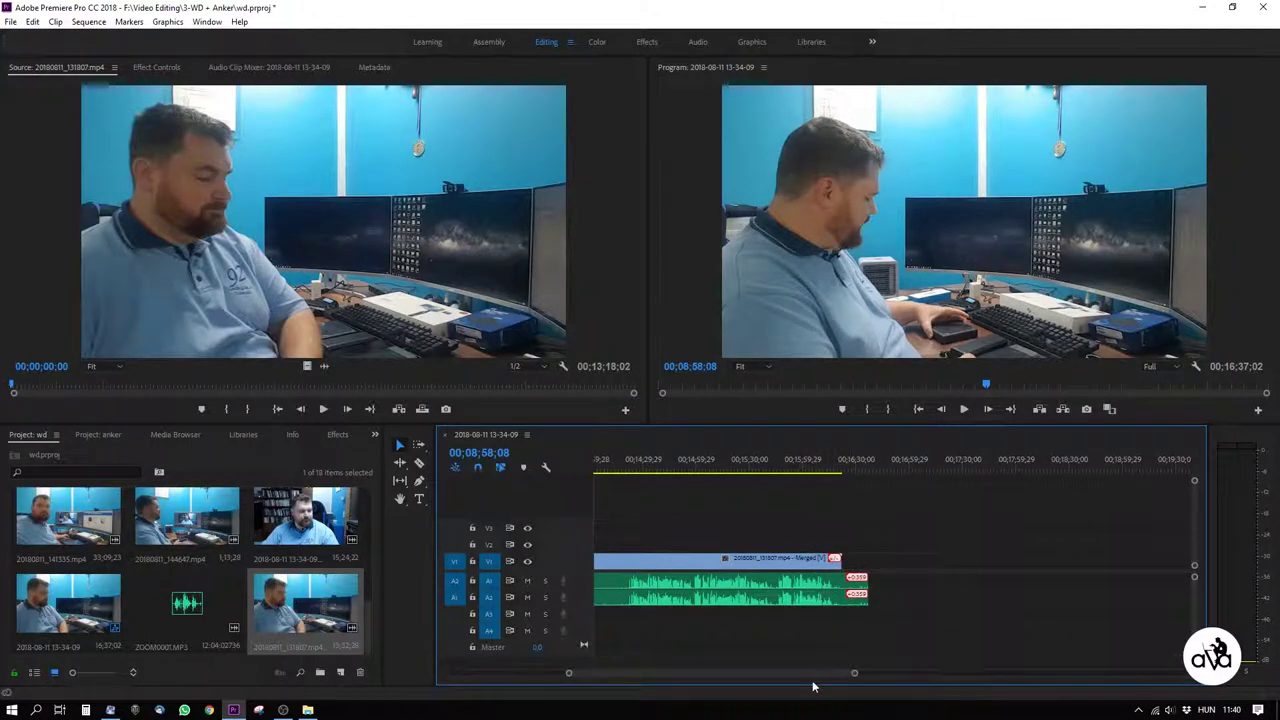
pyautogui.moveTo(819, 672); pyautogui.dragTo(778, 672)
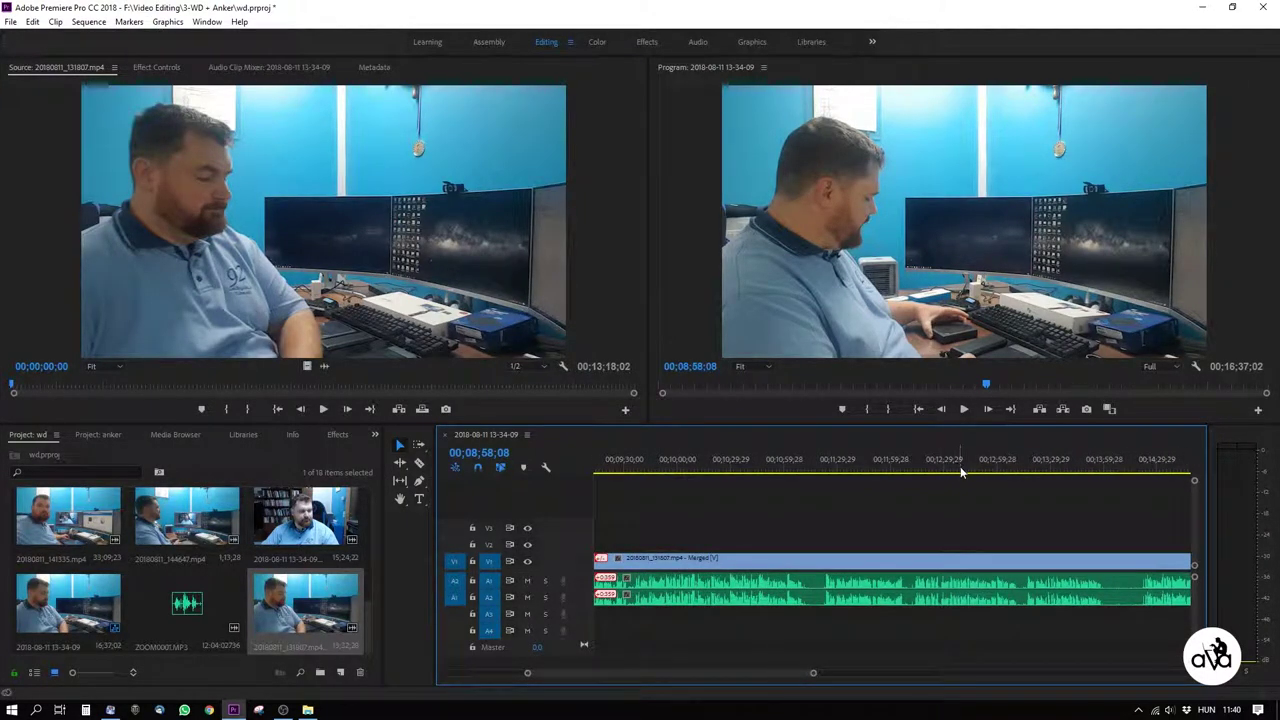
pyautogui.click(959, 468)
pyautogui.press('space')
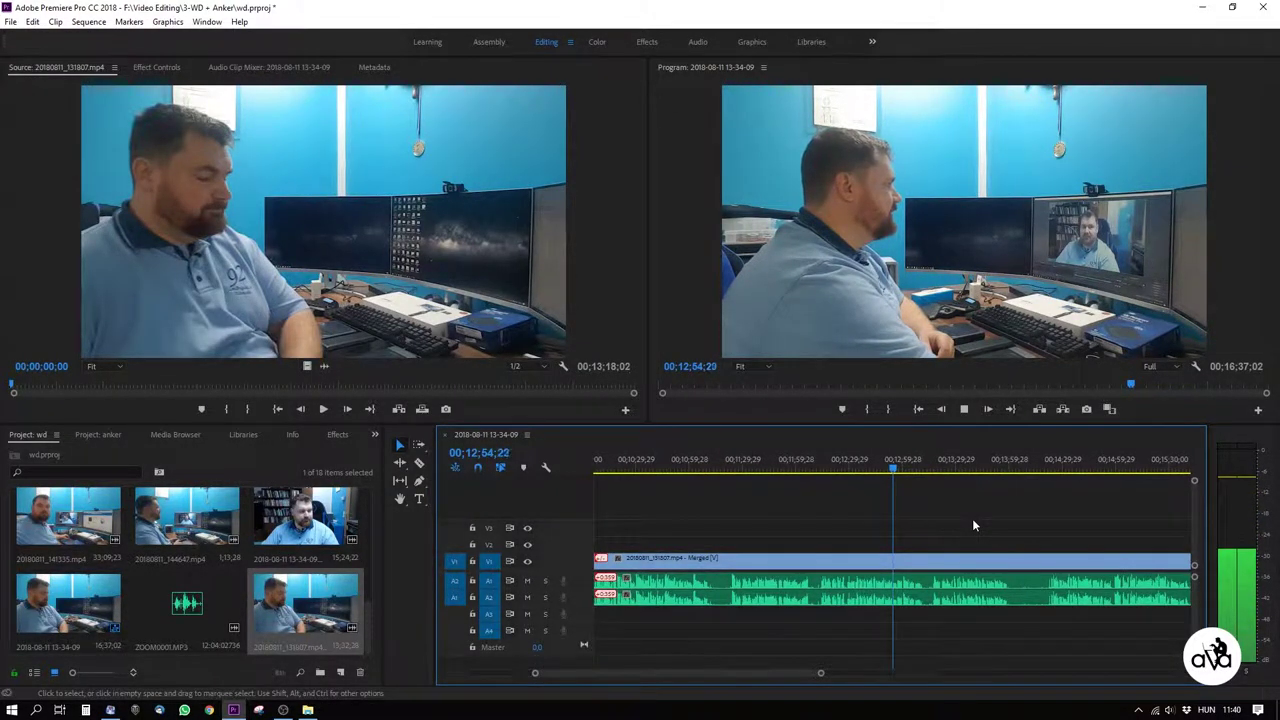
pyautogui.press('space')
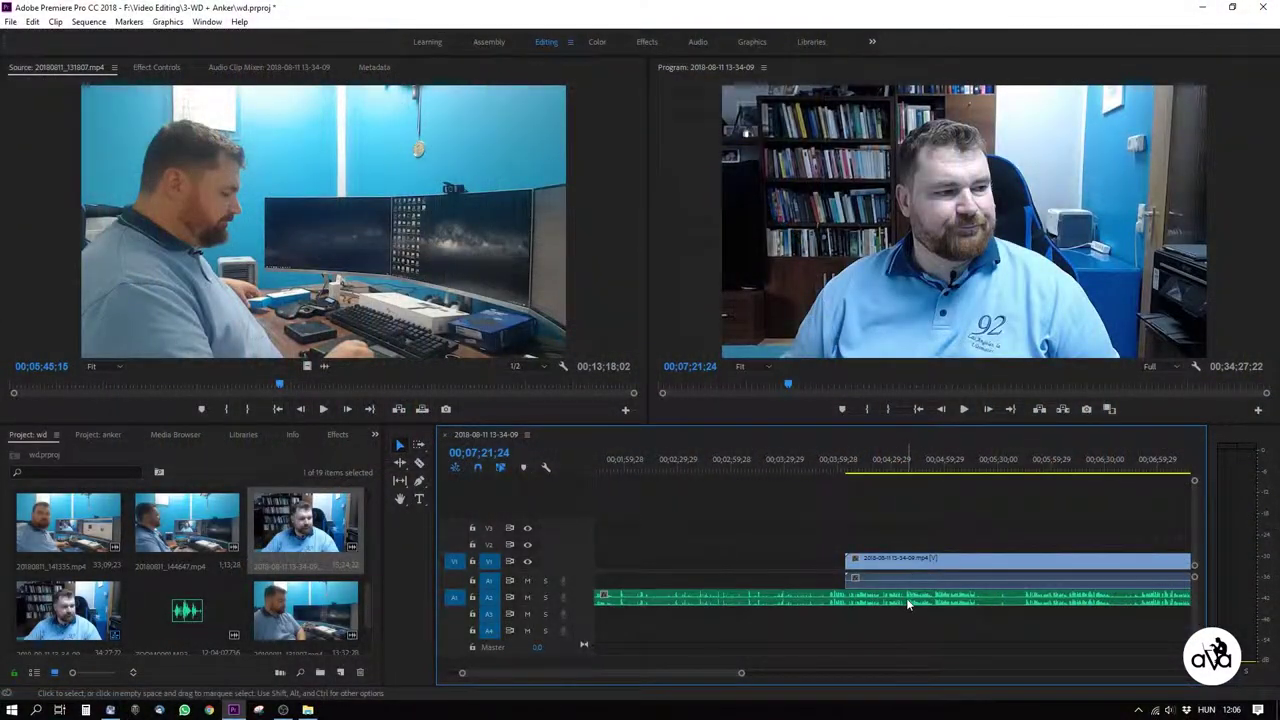
# Clear the clip selection, then play and stop from about 00;04;37 to check sync.
pyautogui.click(906, 598)
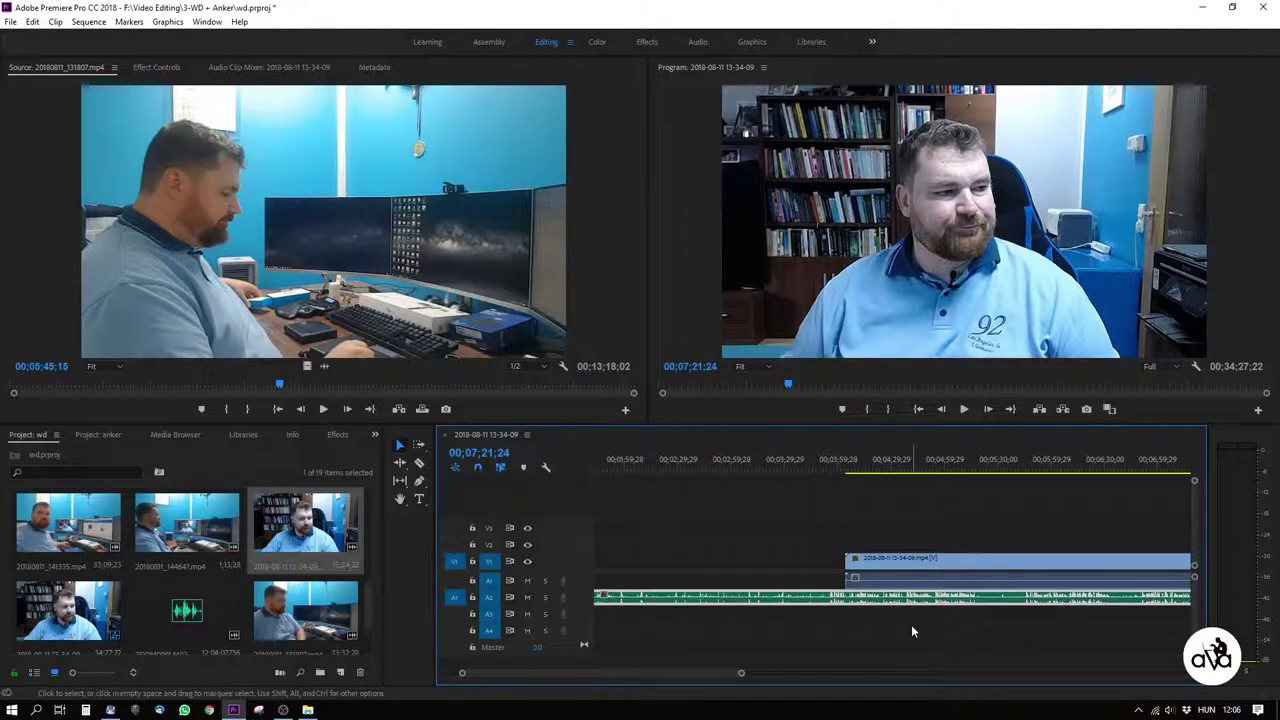
pyautogui.click(926, 571)
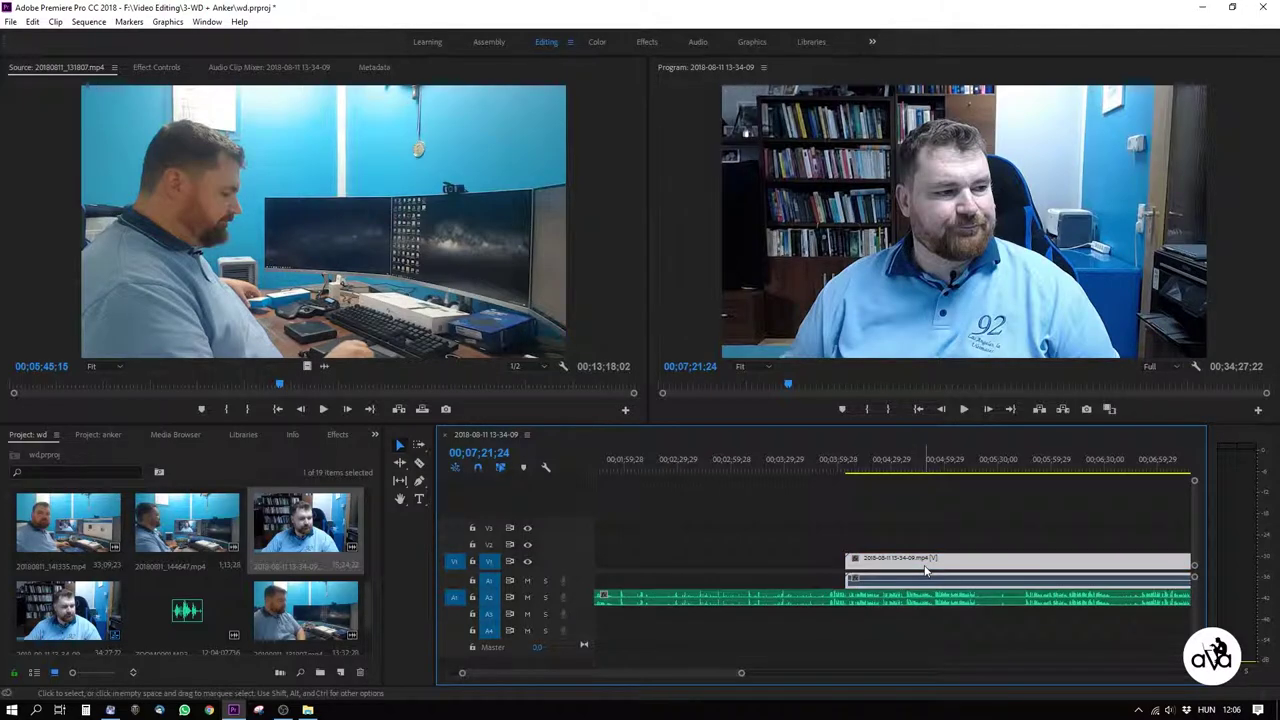
pyautogui.click(885, 618)
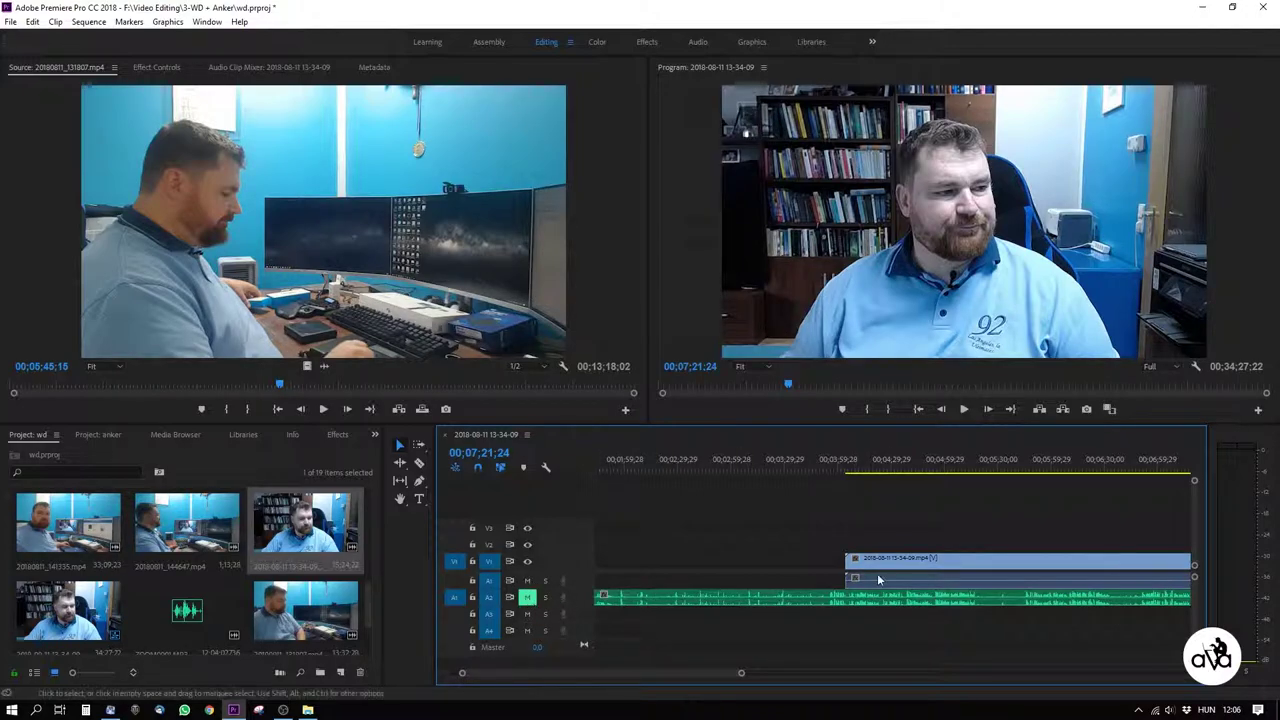
pyautogui.click(904, 471)
pyautogui.press('space')
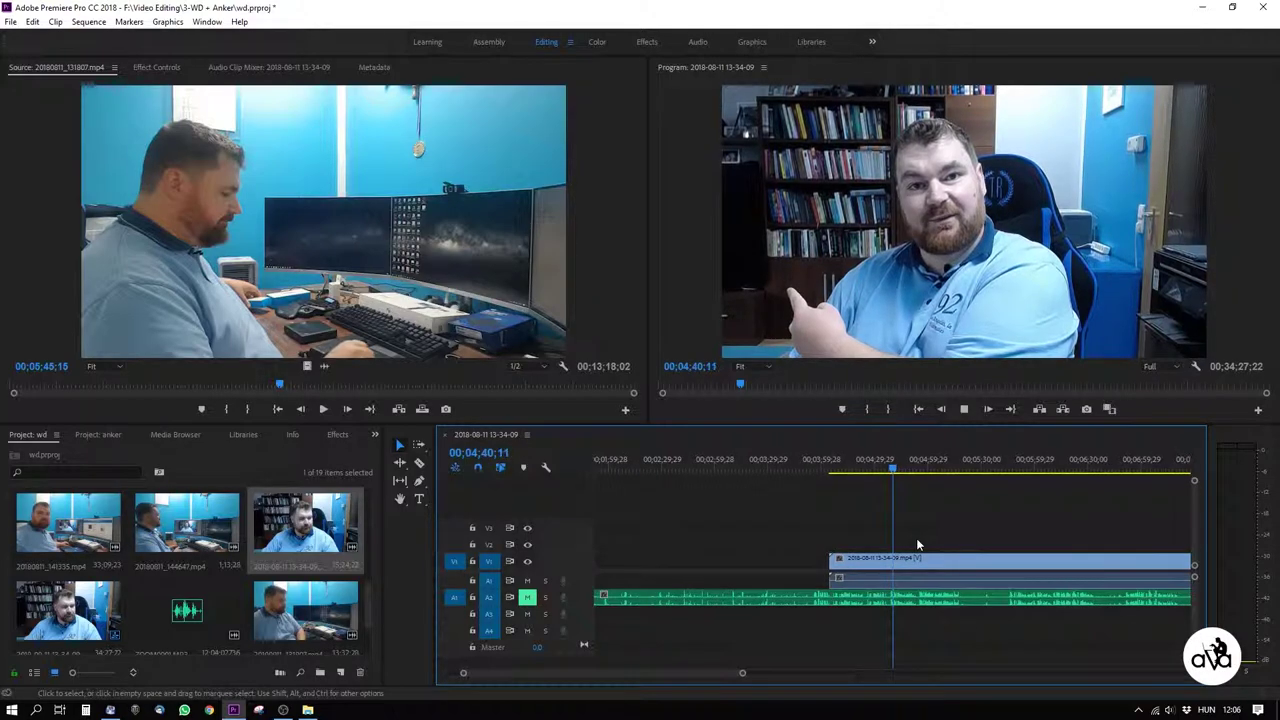
pyautogui.press('space')
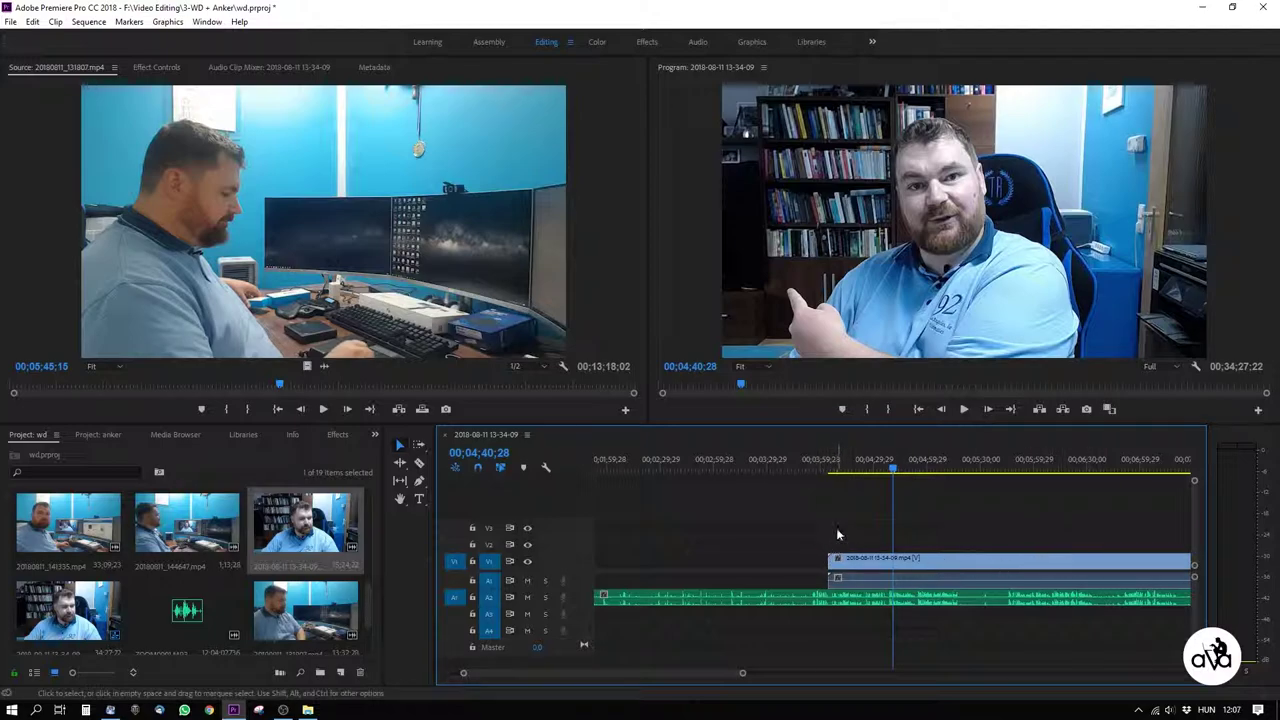
# Replay from the clip start, jump to 00;05;45;25, step back a few frames, and review playback.
pyautogui.click(831, 470)
pyautogui.press('space')
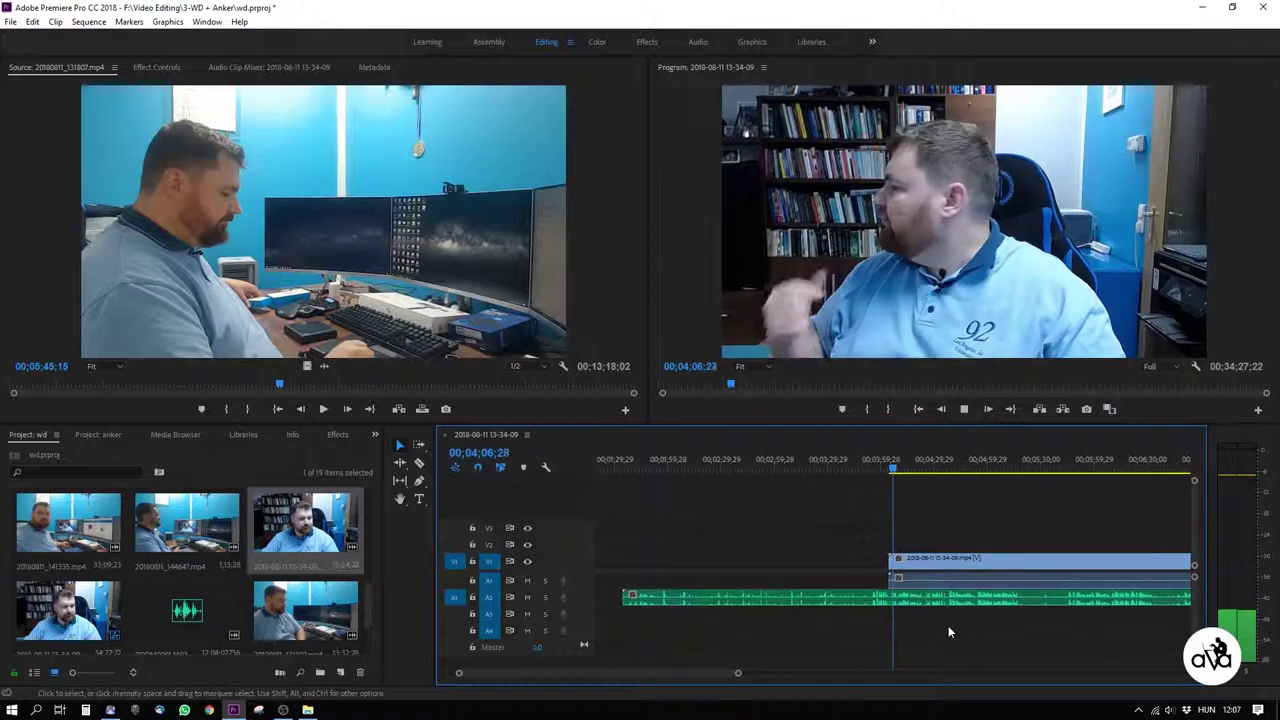
pyautogui.press('Down')
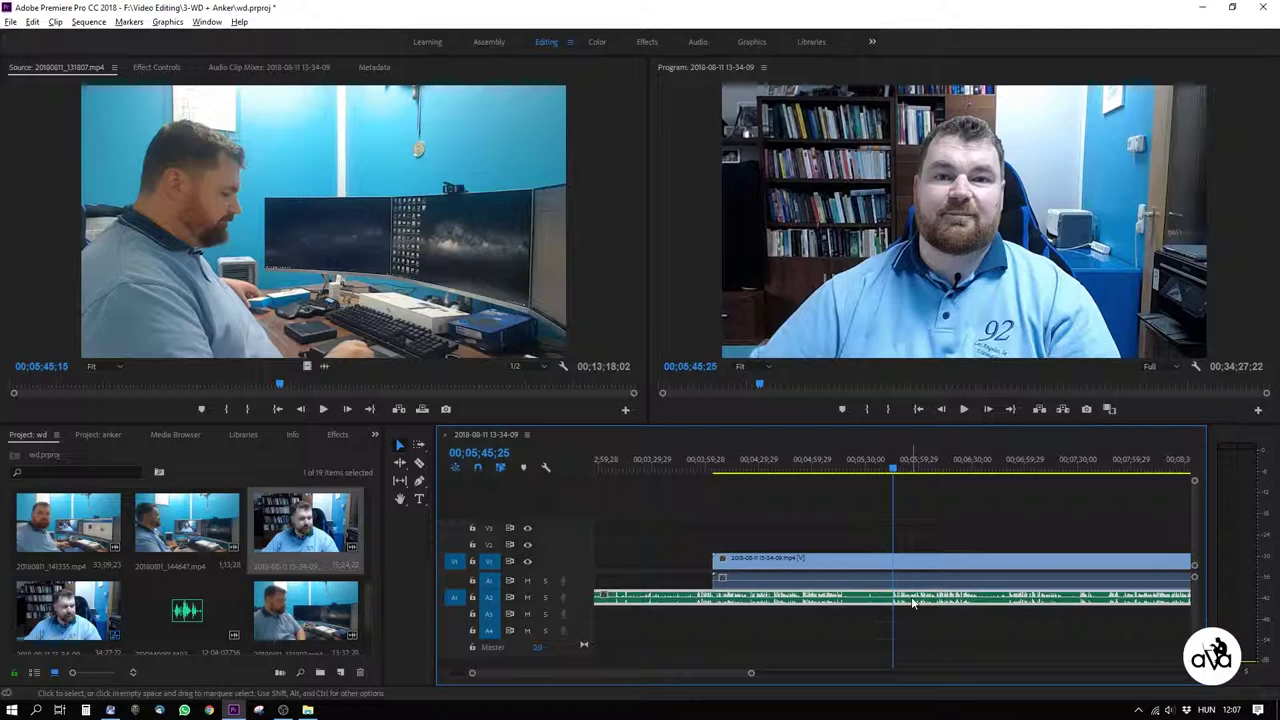
pyautogui.press('Left')
pyautogui.press('Left')
pyautogui.press('Left')
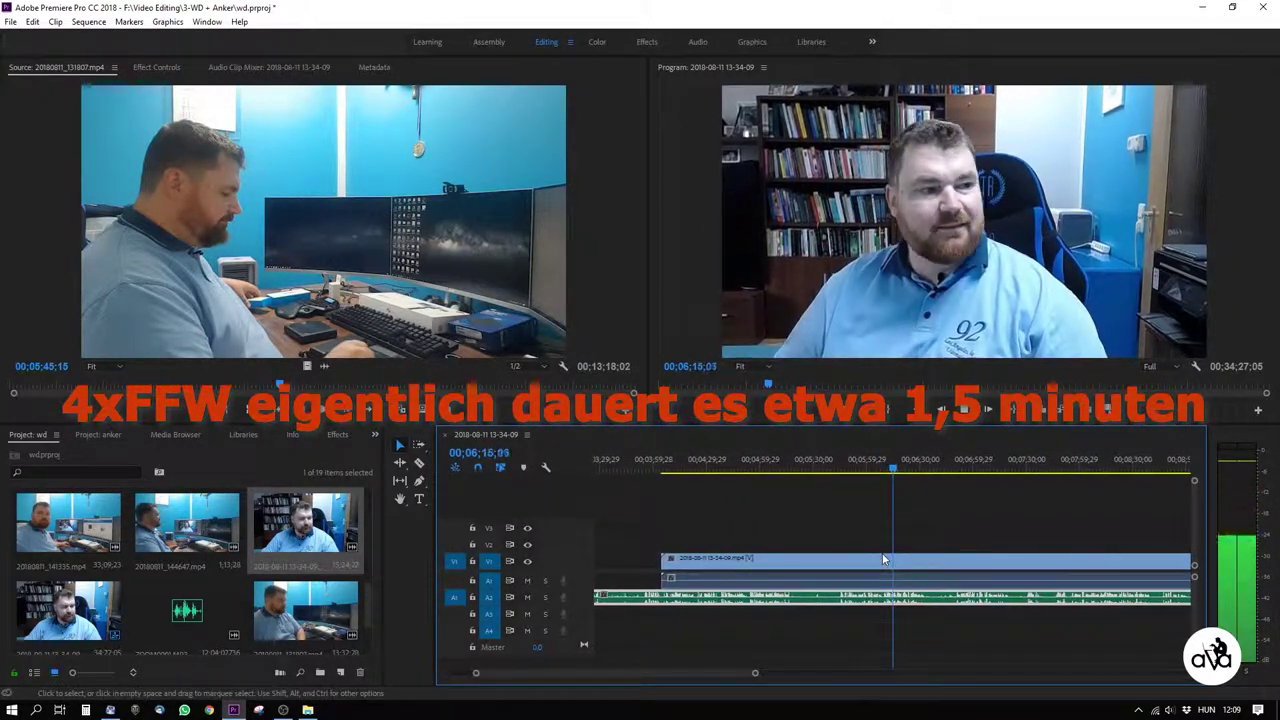
pyautogui.press('space')
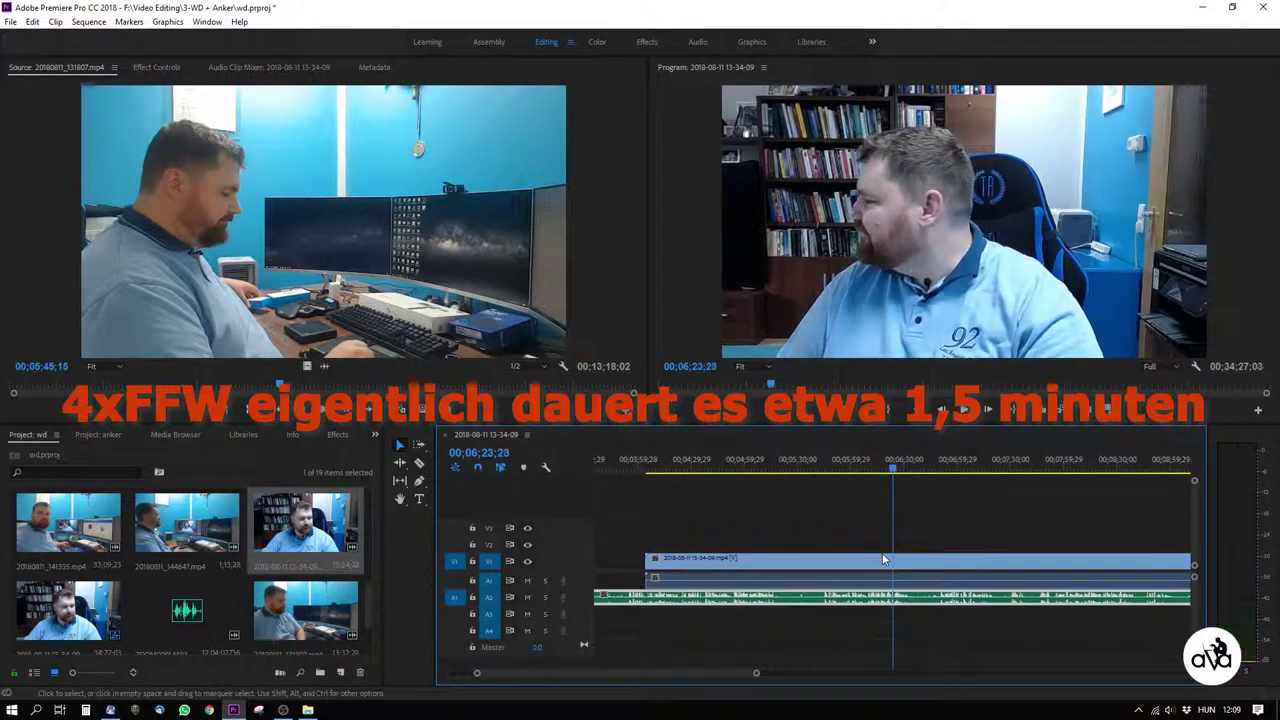
pyautogui.press('space')
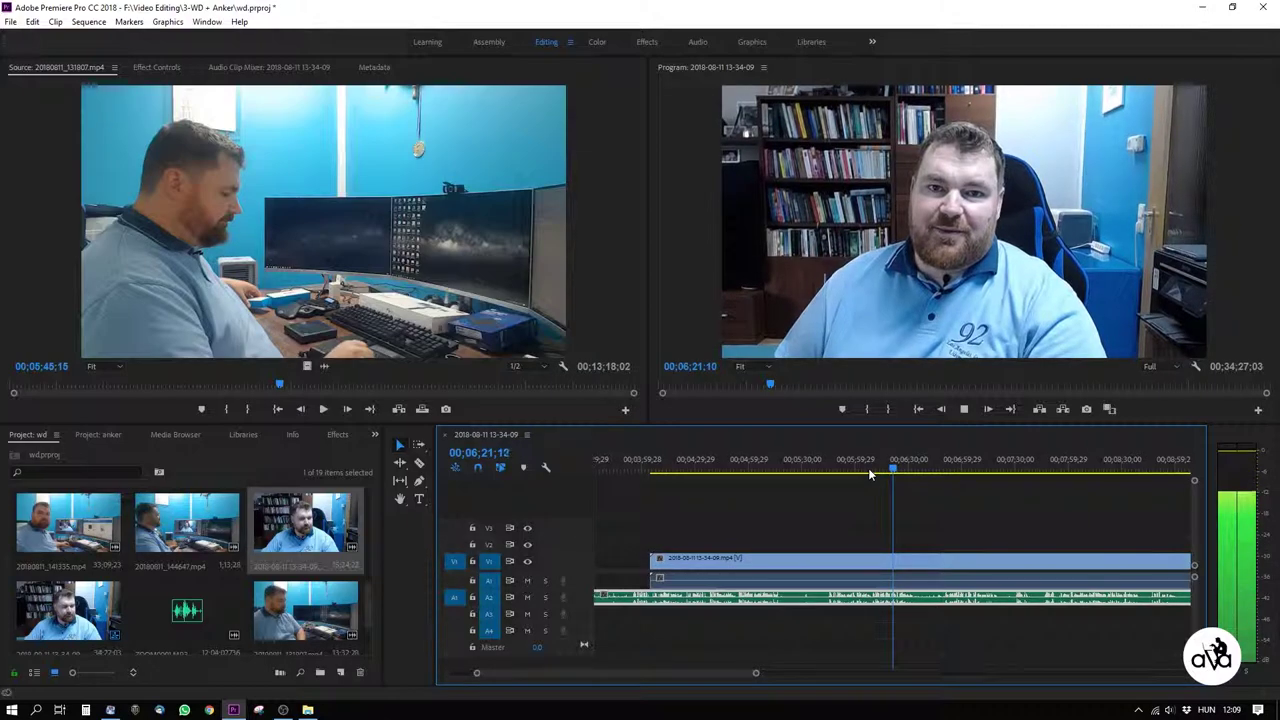
pyautogui.press('space')
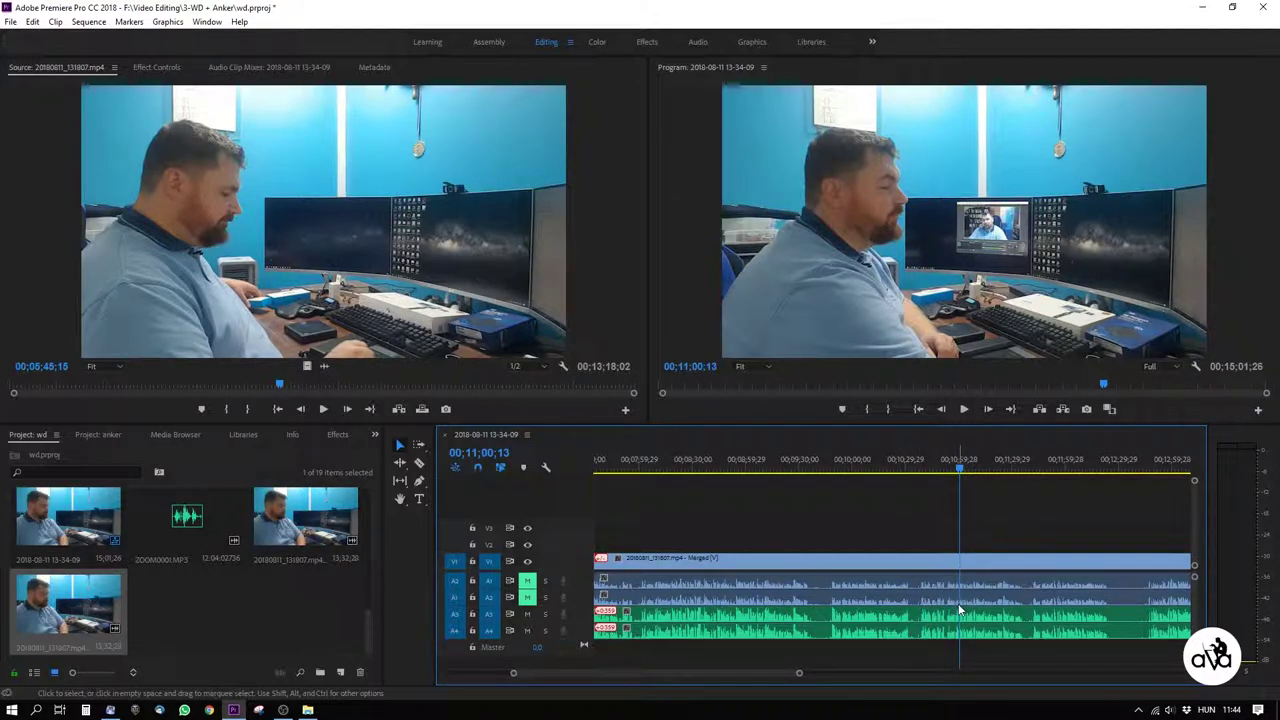
# During playback, mute camera tracks A1 and A2, keep A3 audible, and enlarge tracks A3 and A4.
pyautogui.press('space')
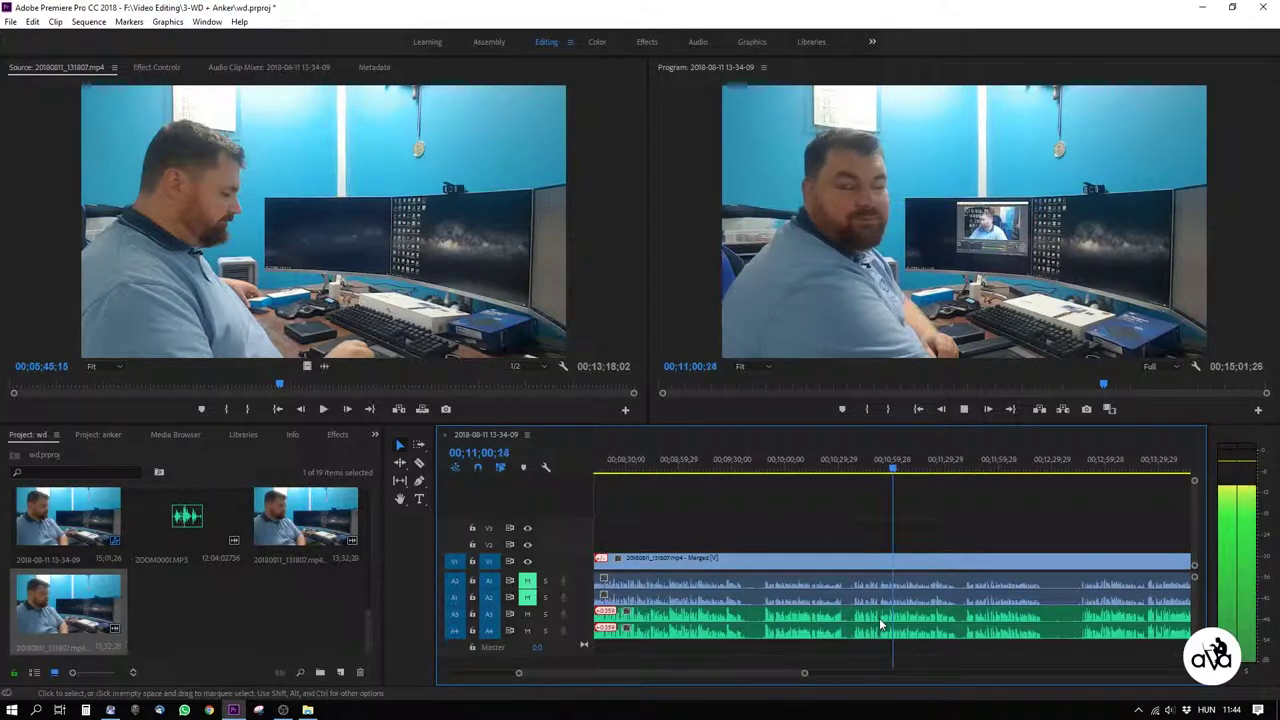
pyautogui.click(527, 613)
pyautogui.click(528, 597)
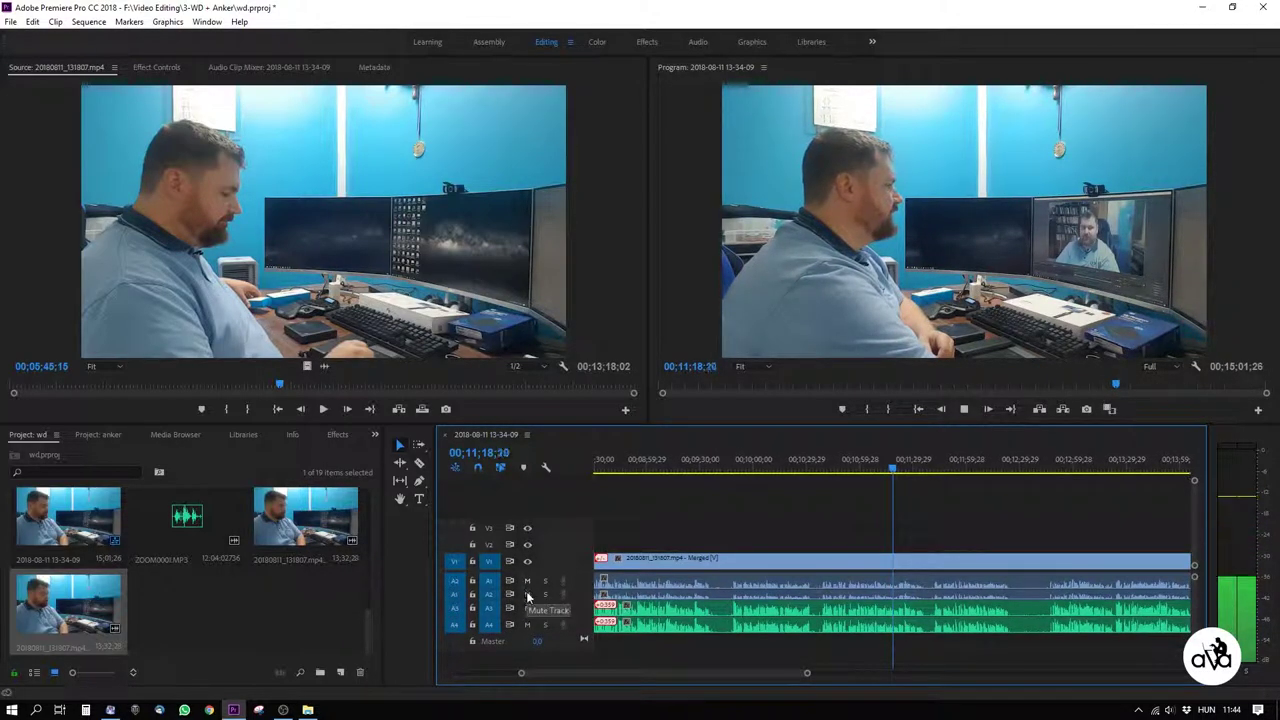
pyautogui.click(527, 581)
pyautogui.click(527, 594)
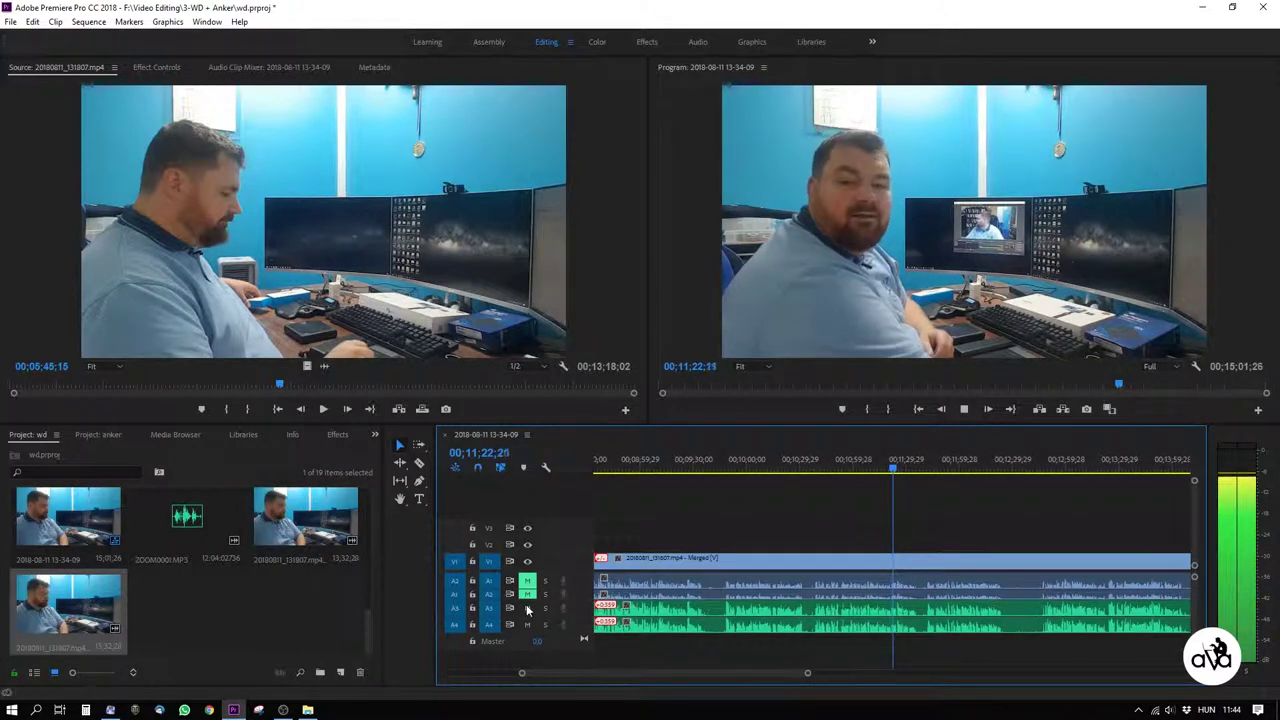
pyautogui.moveTo(540, 634); pyautogui.dragTo(553, 653)
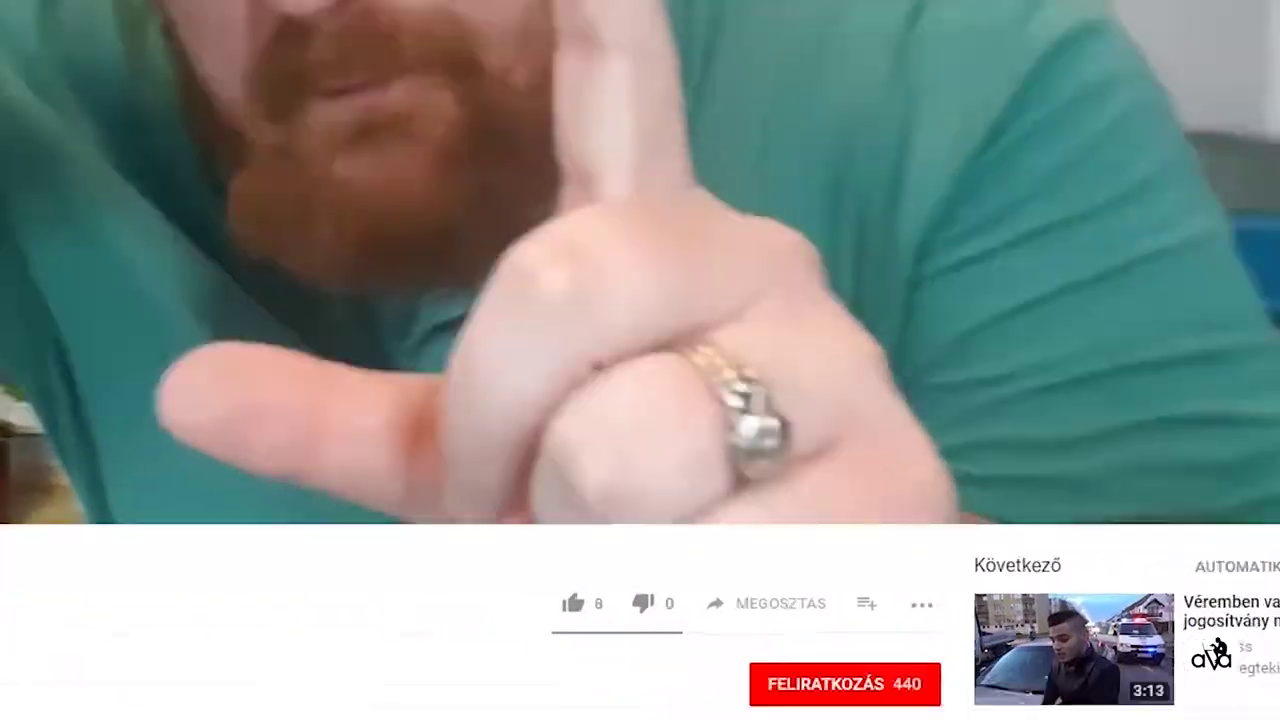
# Like the AVA Group Media video, subscribe (Feliratkozás) with all notifications, then open Megosztás (Share).
pyautogui.click(457, 438)
pyautogui.click(776, 563)
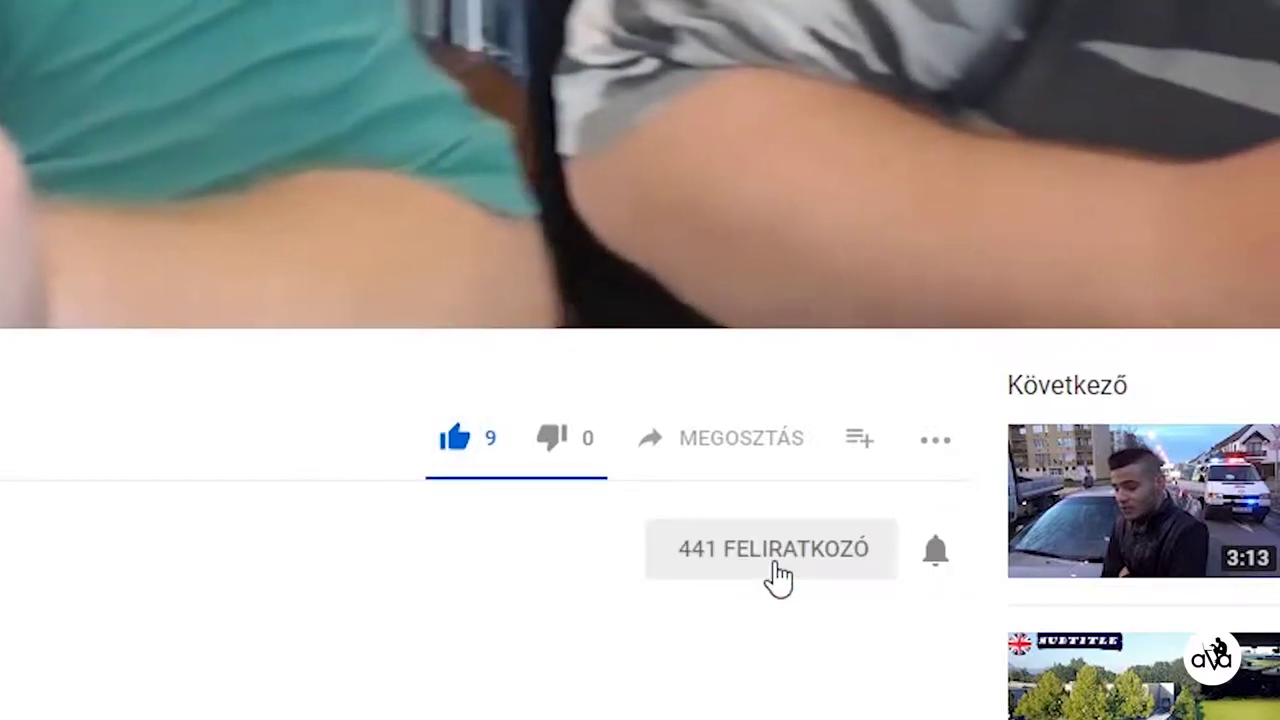
pyautogui.click(935, 550)
pyautogui.click(735, 445)
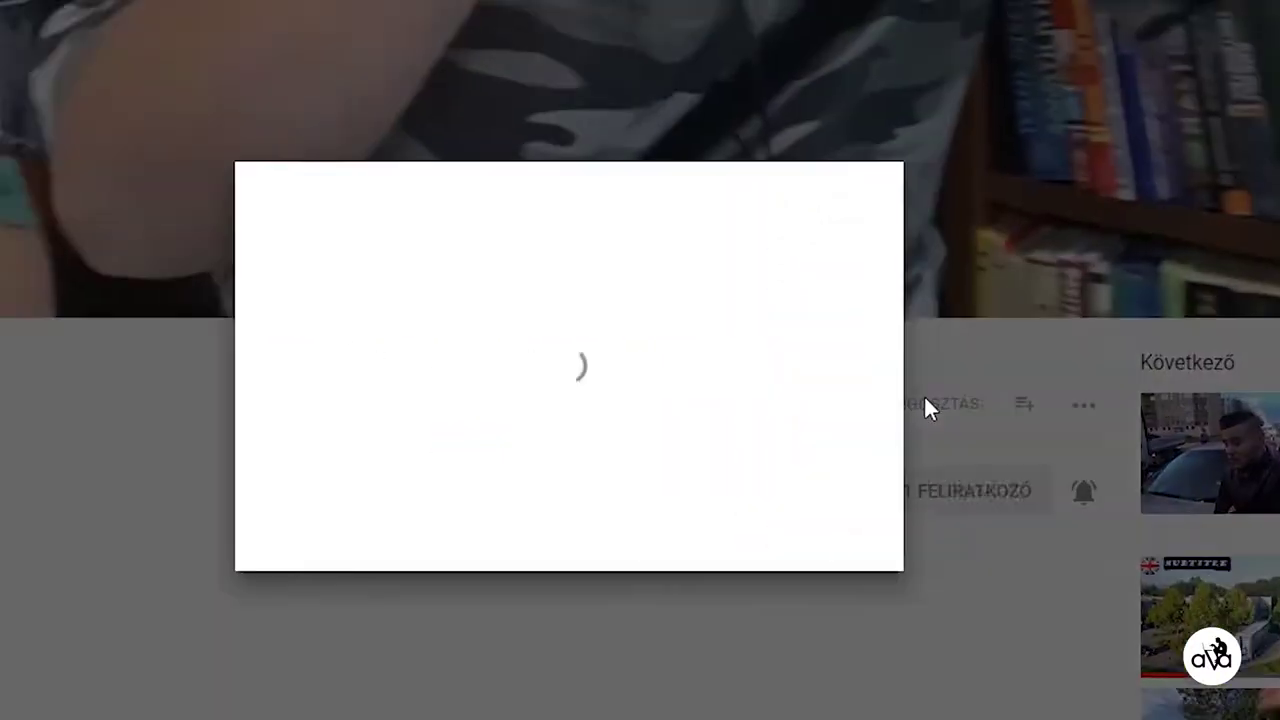